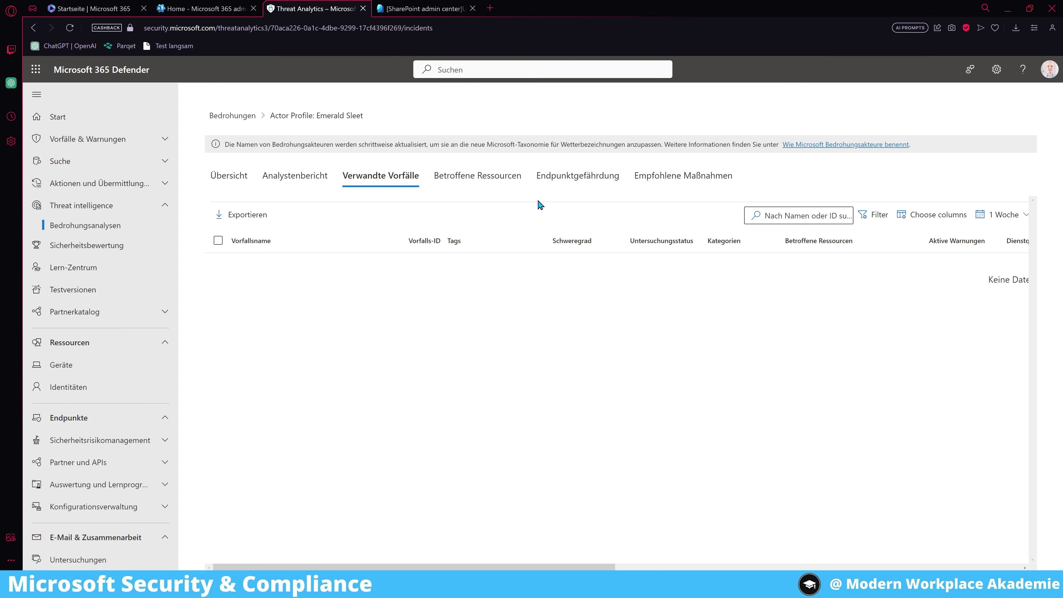
# Review the Emerald Sleet threat profile's affected resources, endpoint exposure, recommended actions and analyst report.
pyautogui.click(505, 182)
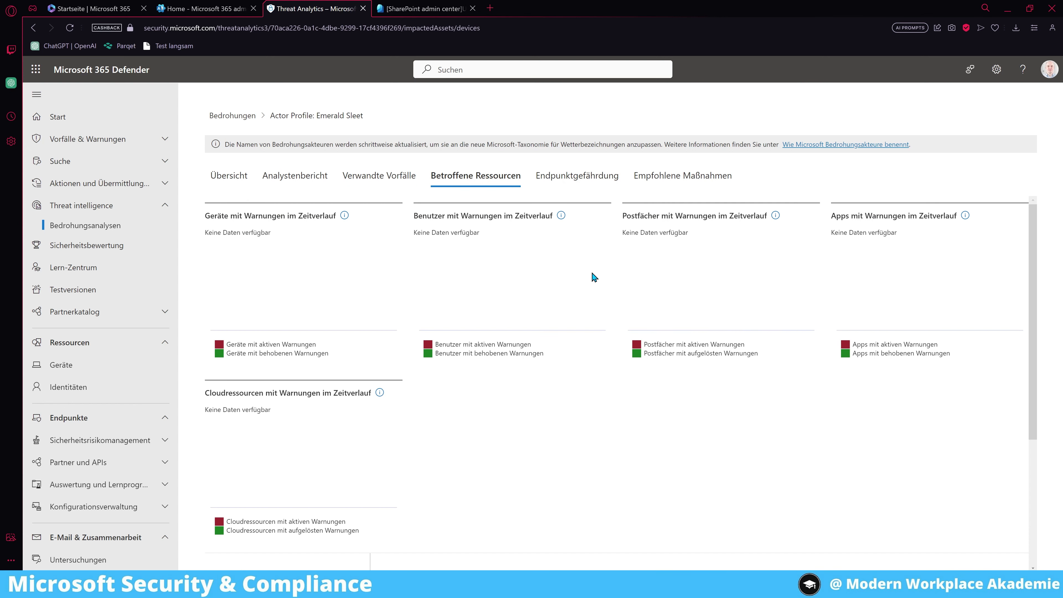
pyautogui.click(572, 184)
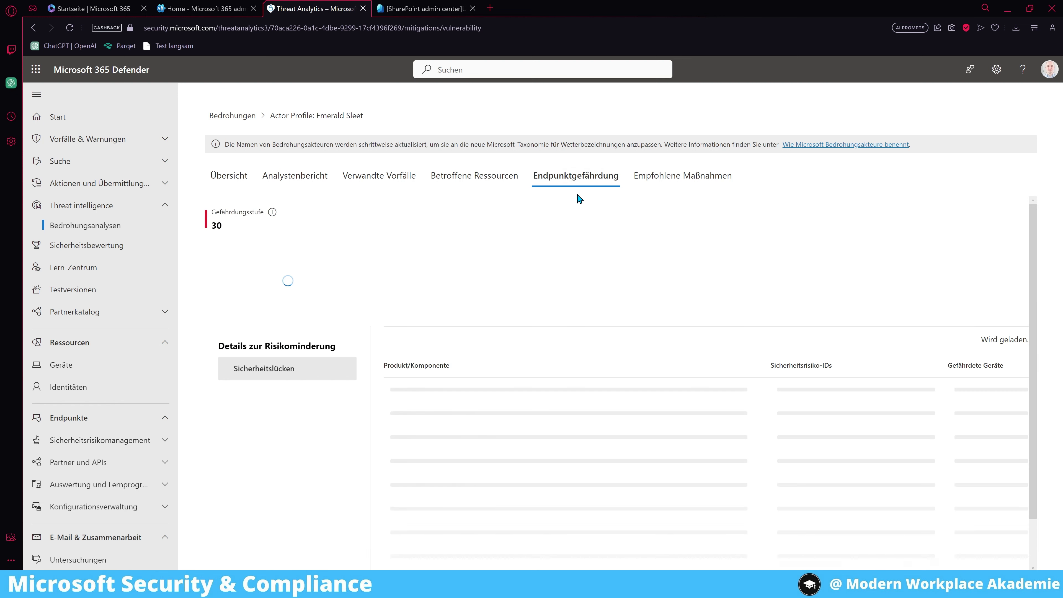
pyautogui.click(670, 184)
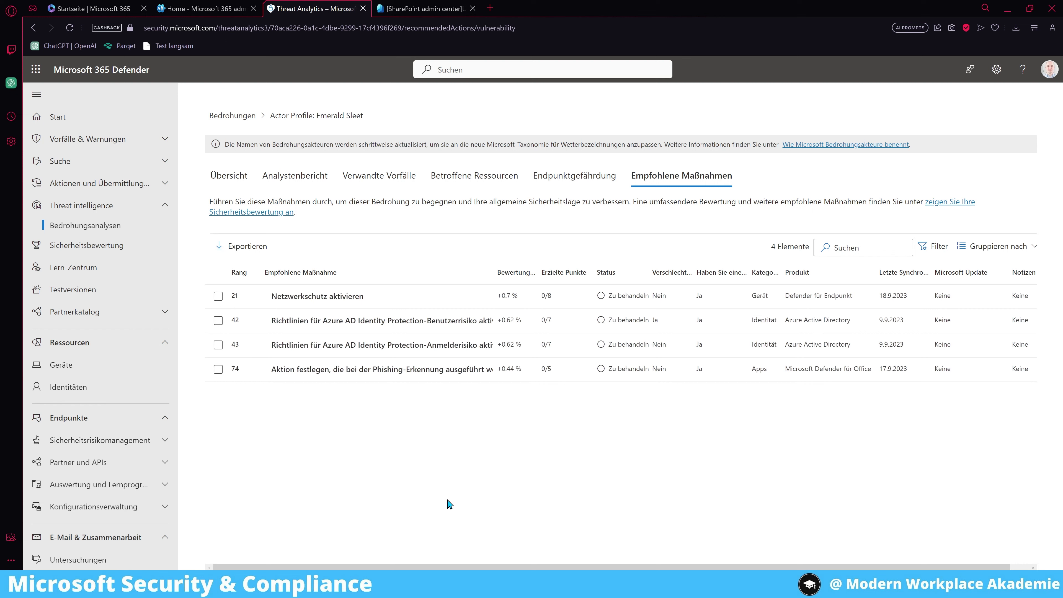
pyautogui.click(295, 176)
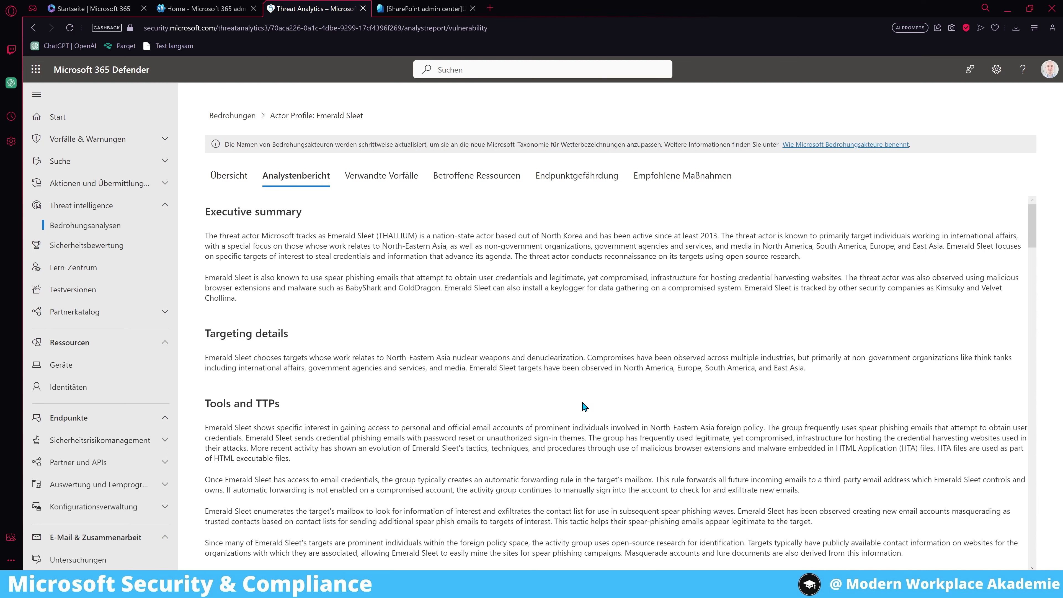
# Review the Microsoft-Sicherheitsbewertung overview, including the actions to review and the most frequently recommended actions.
pyautogui.click(115, 253)
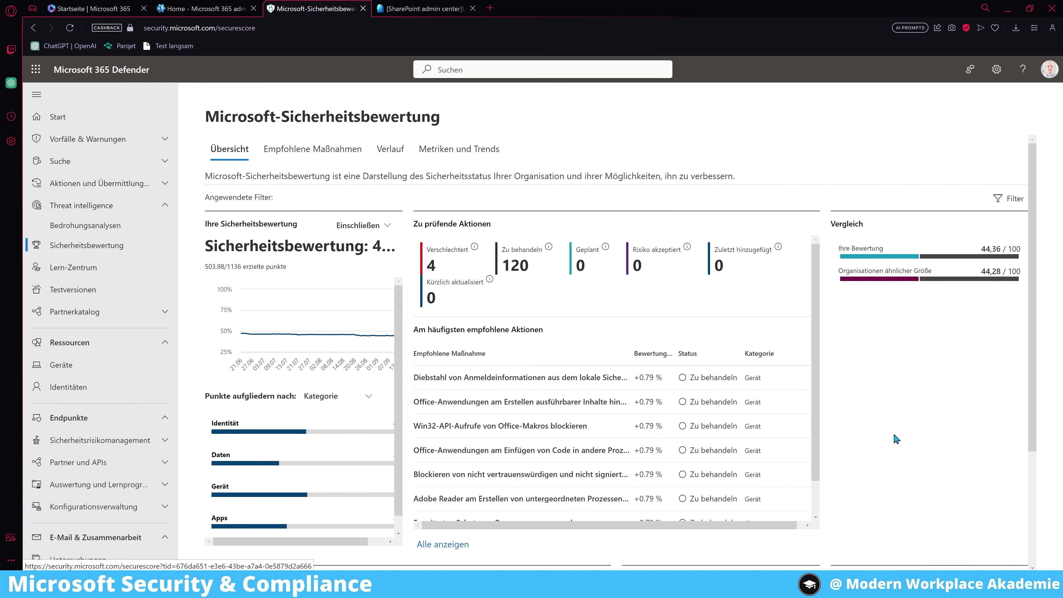
pyautogui.scroll(-5, 943, 445)
pyautogui.scroll(5, 942, 445)
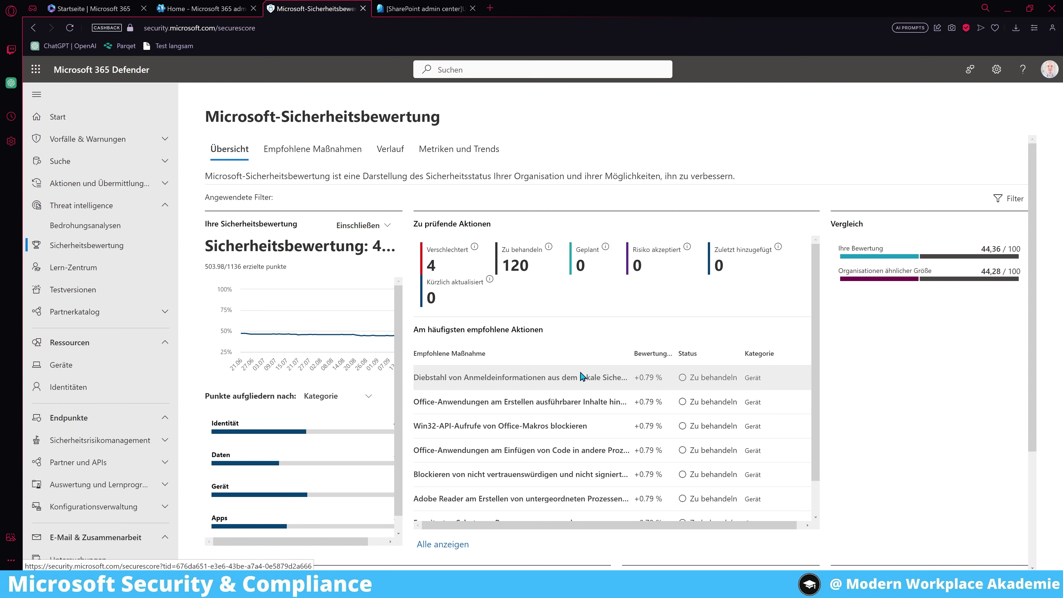
pyautogui.scroll(-2, 580, 376)
pyautogui.scroll(-2, 579, 369)
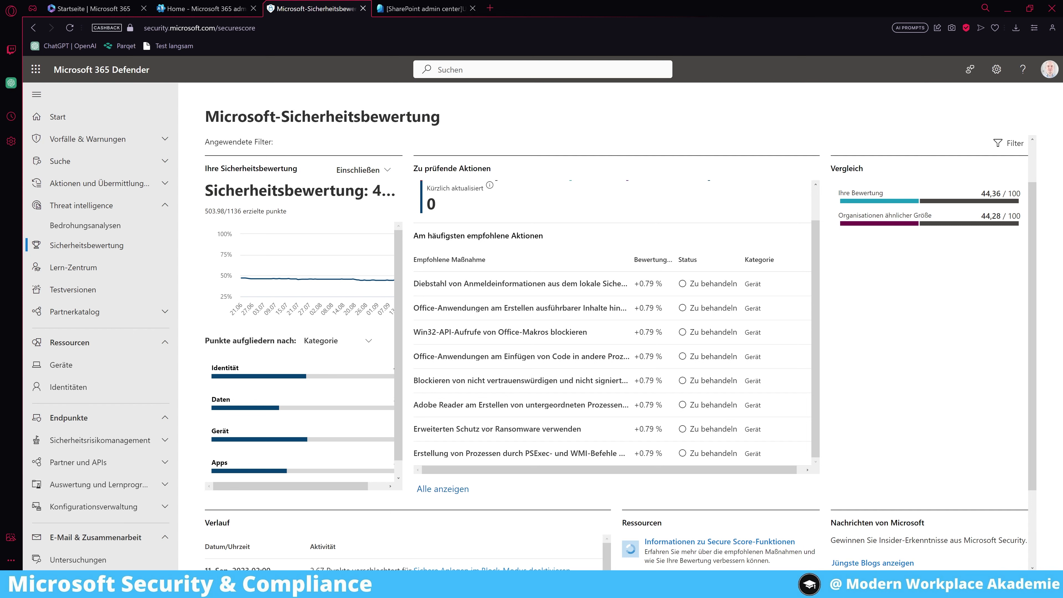
# Switch to the Microsoft 365 admin center and open the Compliance portal from it.
pyautogui.click(214, 10)
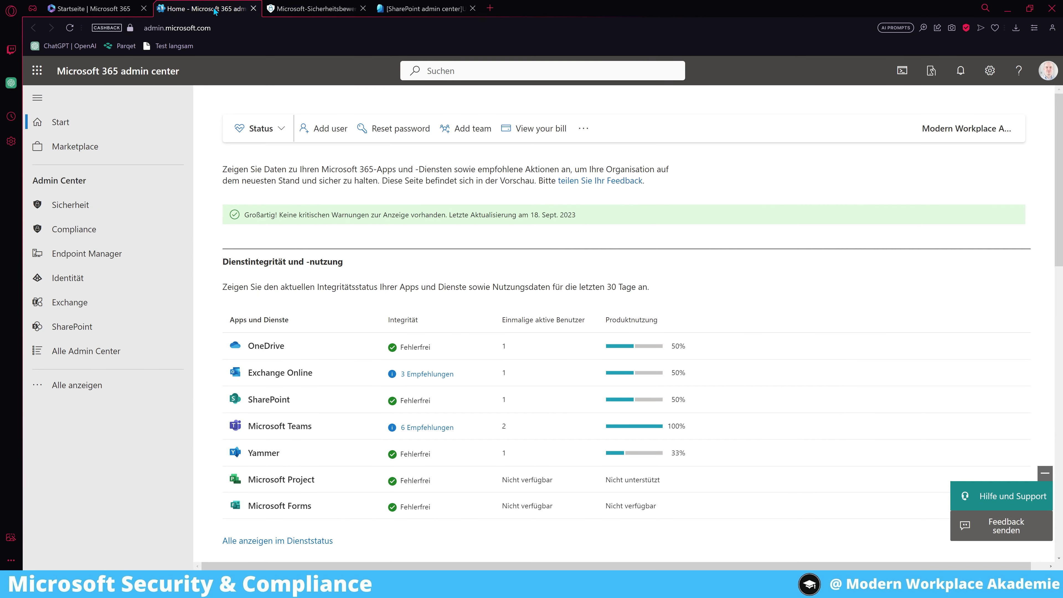
pyautogui.click(80, 229)
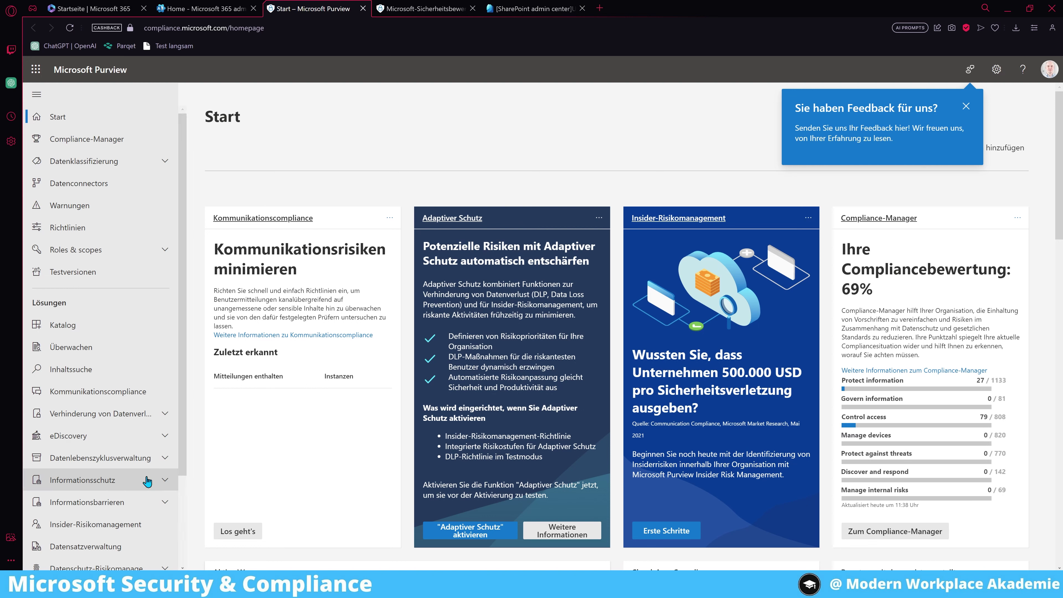
pyautogui.scroll(-2, 117, 461)
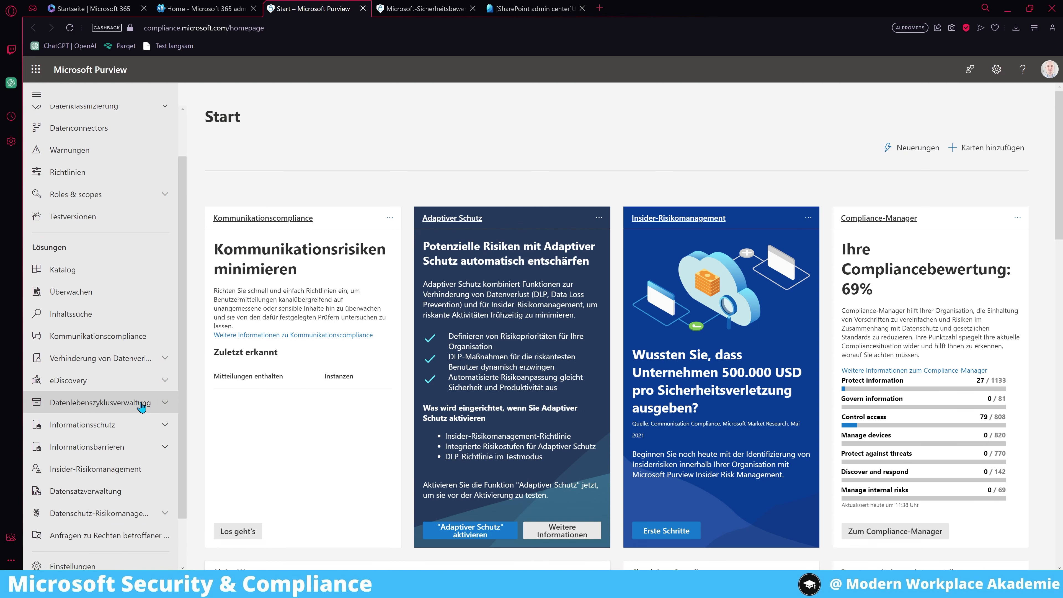
# View the Datenlebenszyklusverwaltung overview for Microsoft 365 and the retention tags of the Default MRM Policy under Exchange (Legacy).
pyautogui.click(113, 411)
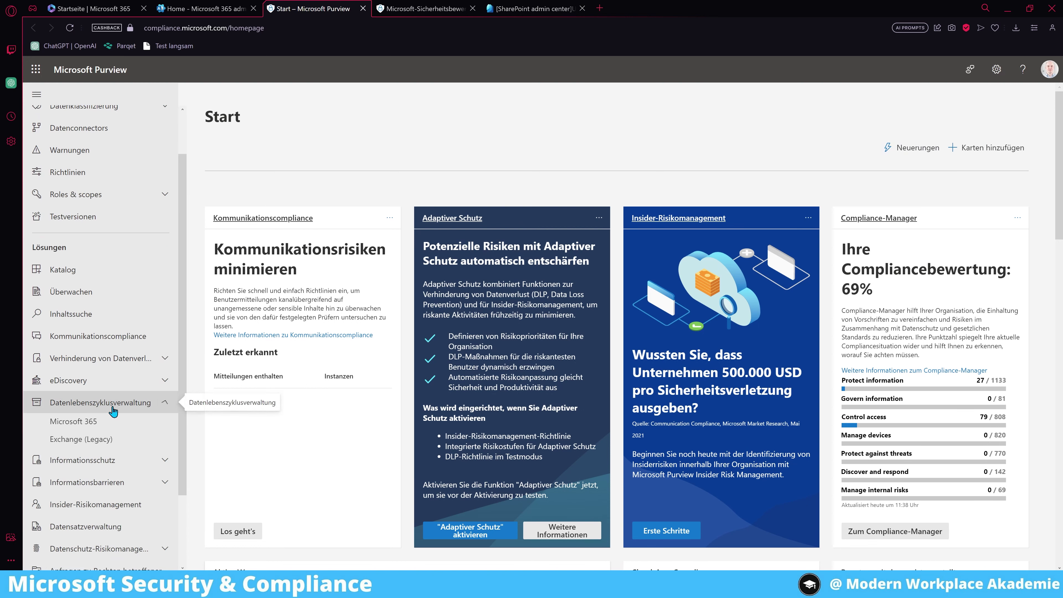
pyautogui.click(115, 424)
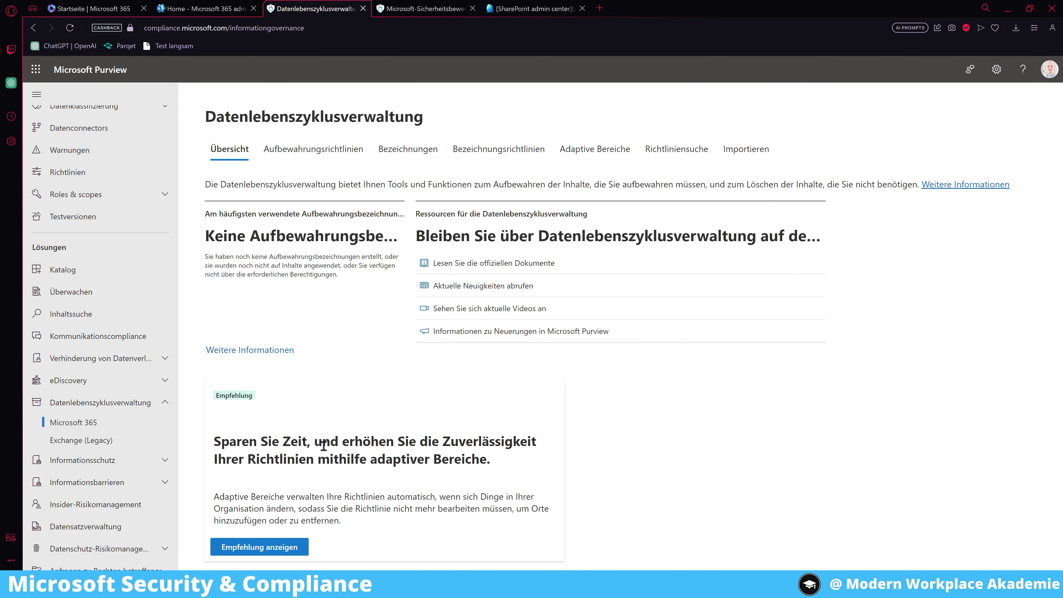
pyautogui.click(128, 446)
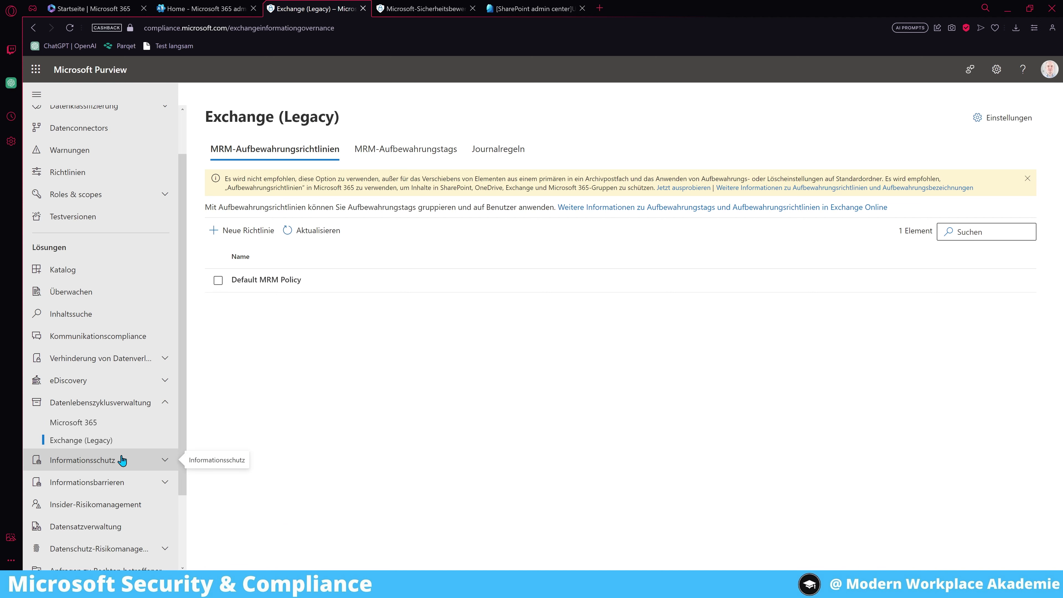
pyautogui.click(269, 279)
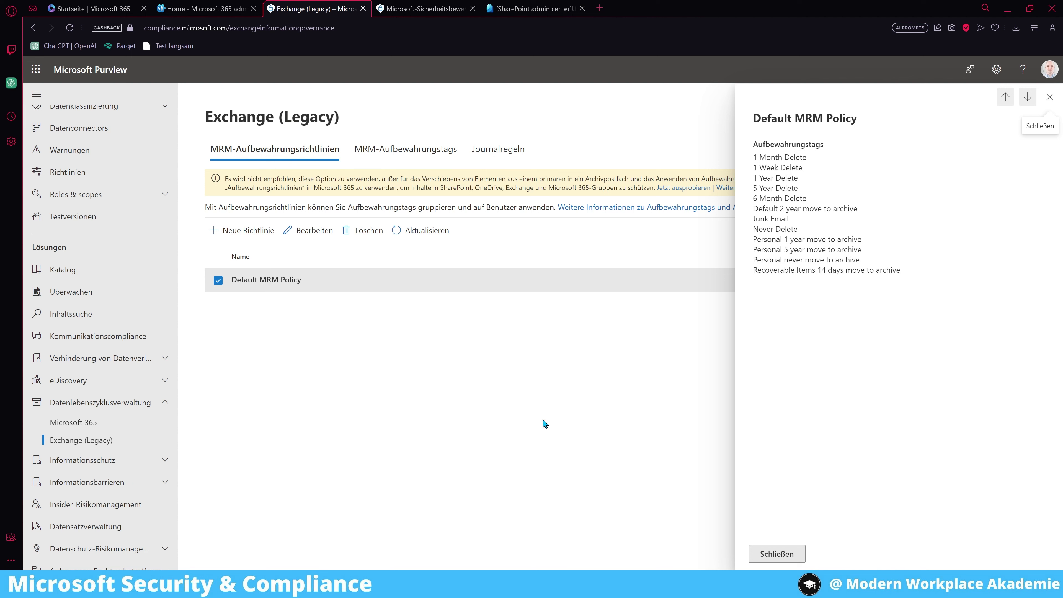
# Switch to the Microsoft 365 home page and open Outlook from it.
pyautogui.click(112, 8)
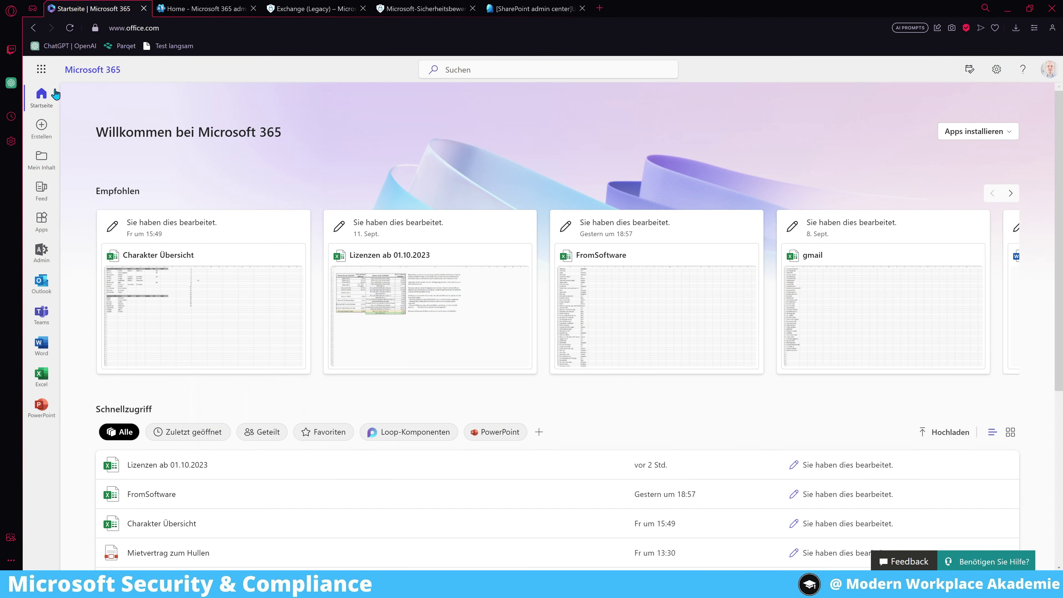
pyautogui.click(41, 70)
pyautogui.click(83, 135)
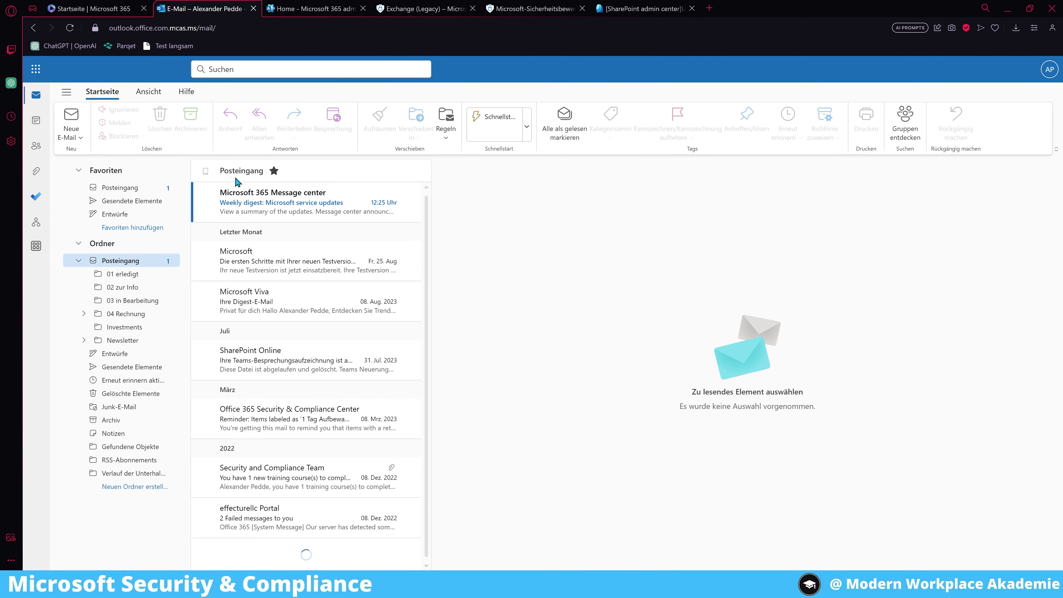
# Show the retention policies assignable to the August message from Microsoft, and the policy options of the 04 Rechnung folder.
pyautogui.rightClick(296, 261)
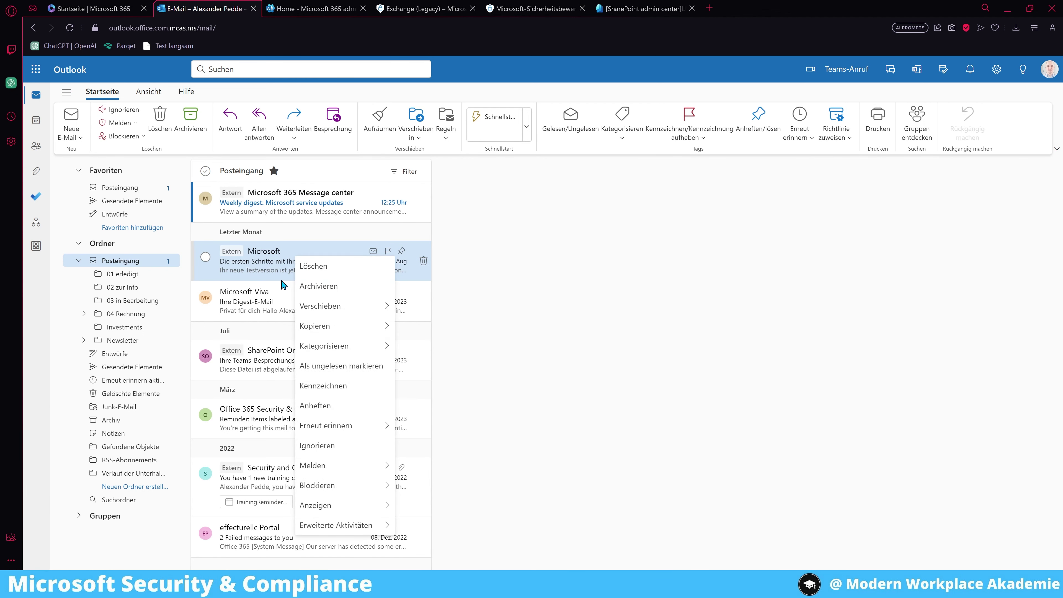
pyautogui.moveTo(344, 530)
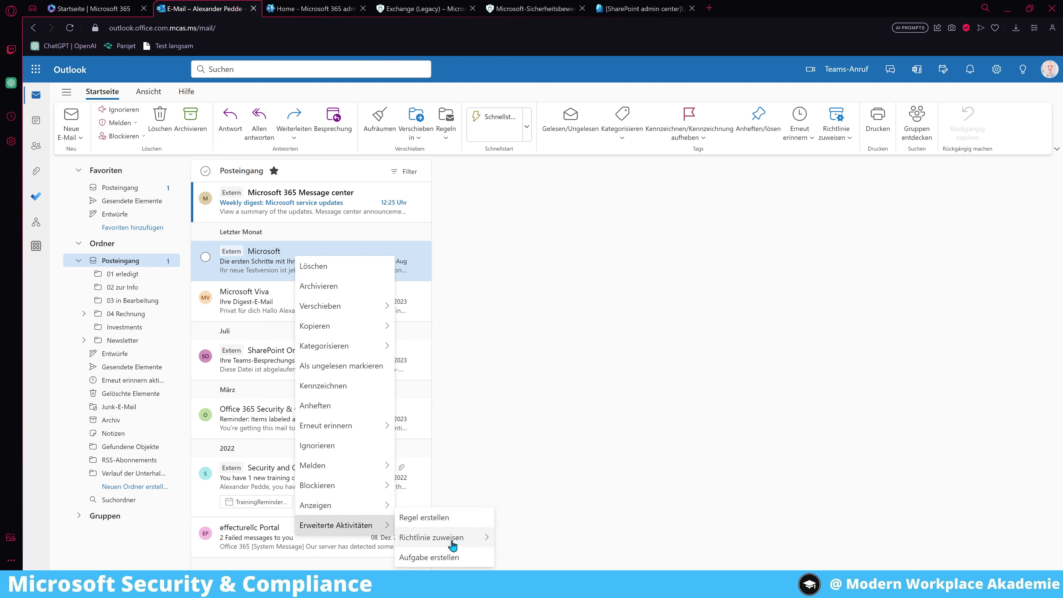
pyautogui.moveTo(453, 544)
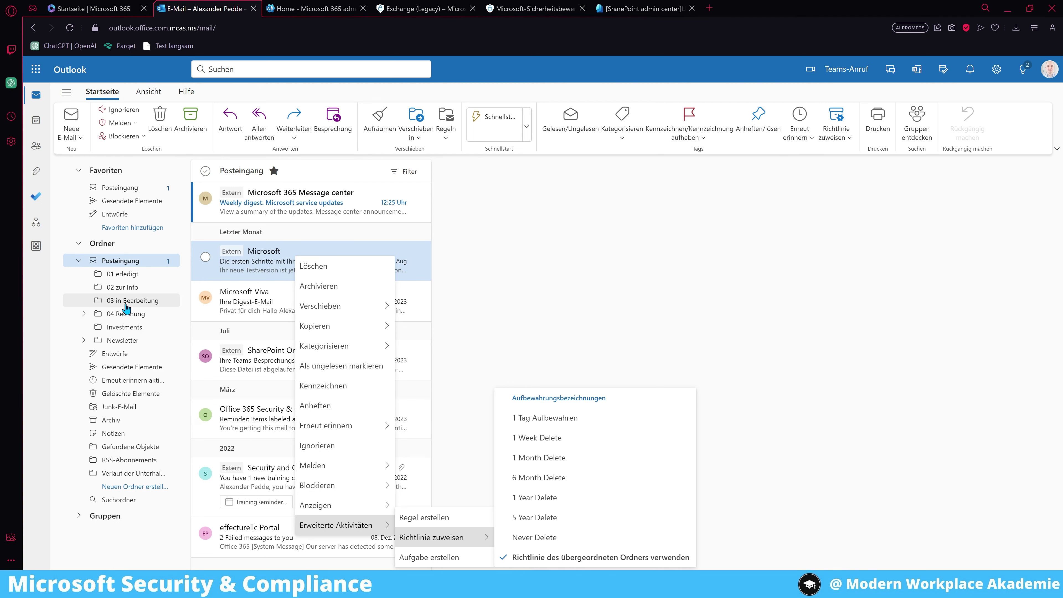
pyautogui.rightClick(136, 320)
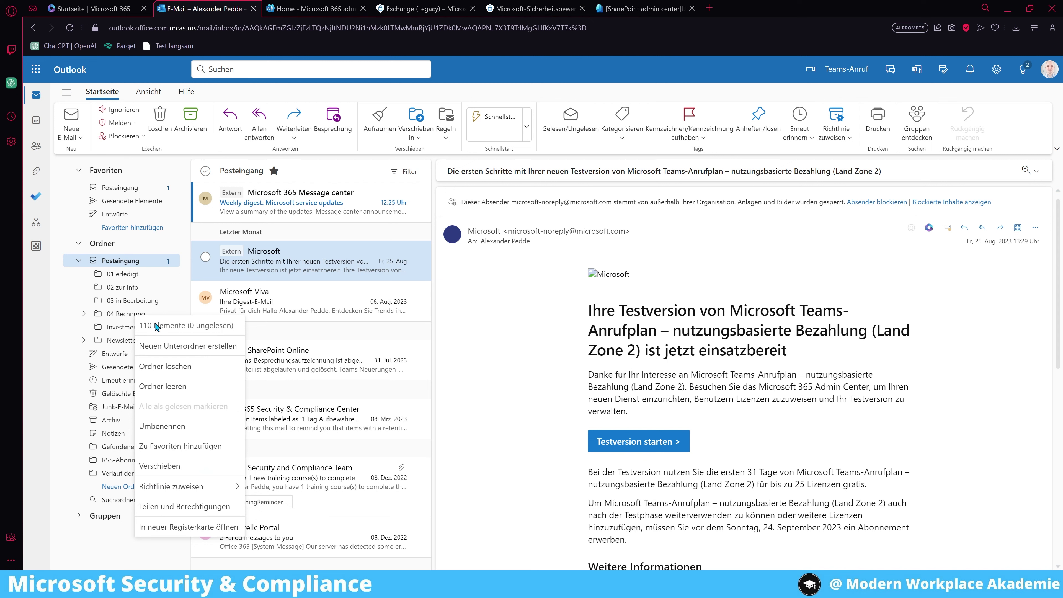
pyautogui.moveTo(209, 486)
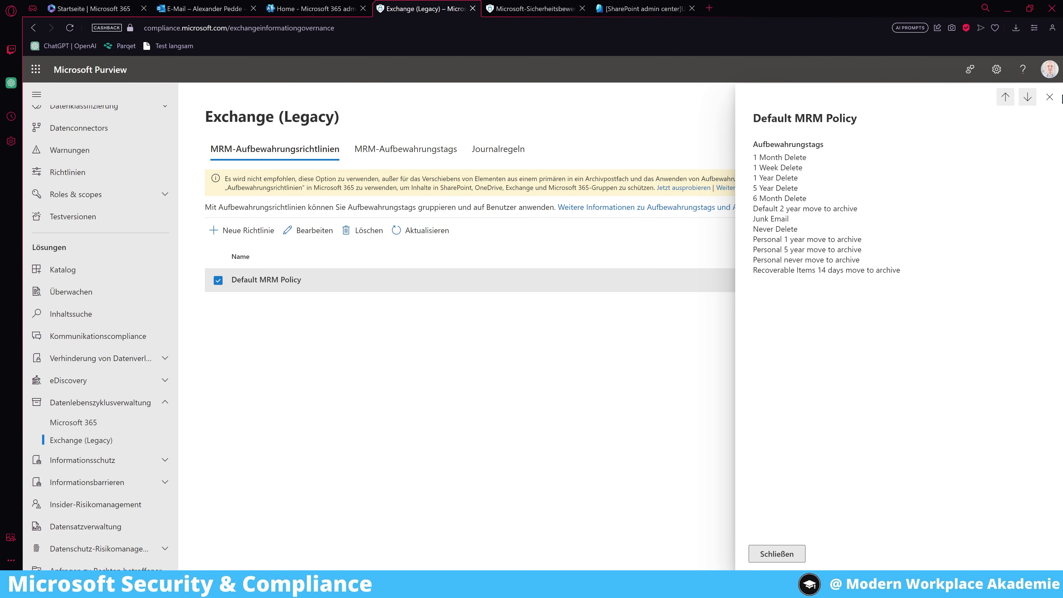
# Close the Default MRM Policy details in Microsoft Purview and start the quick setup of Adaptiver Schutz in Insider-Risikomanagement.
pyautogui.click(1056, 97)
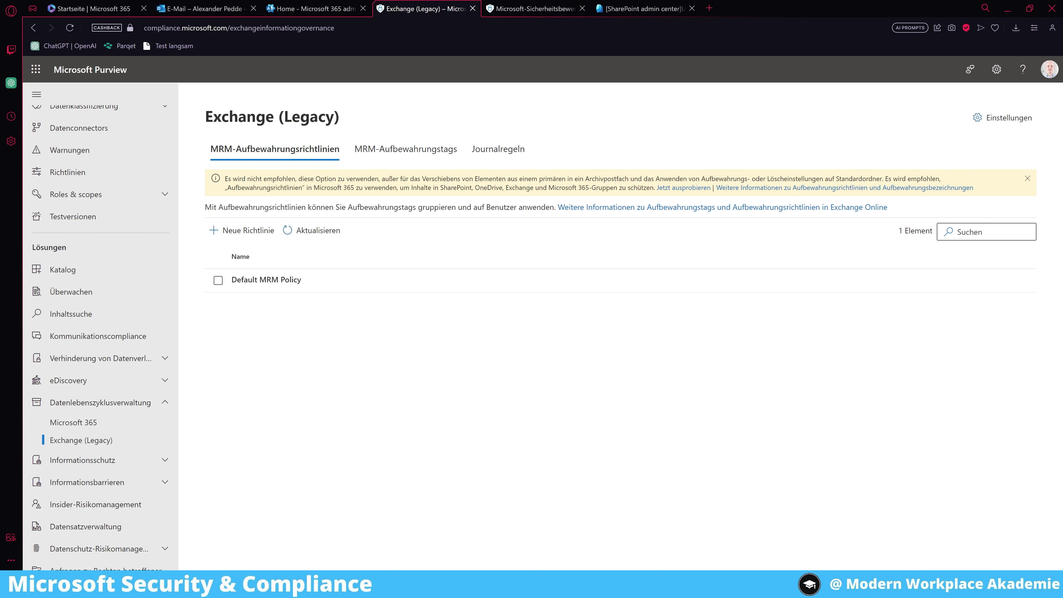
pyautogui.click(125, 511)
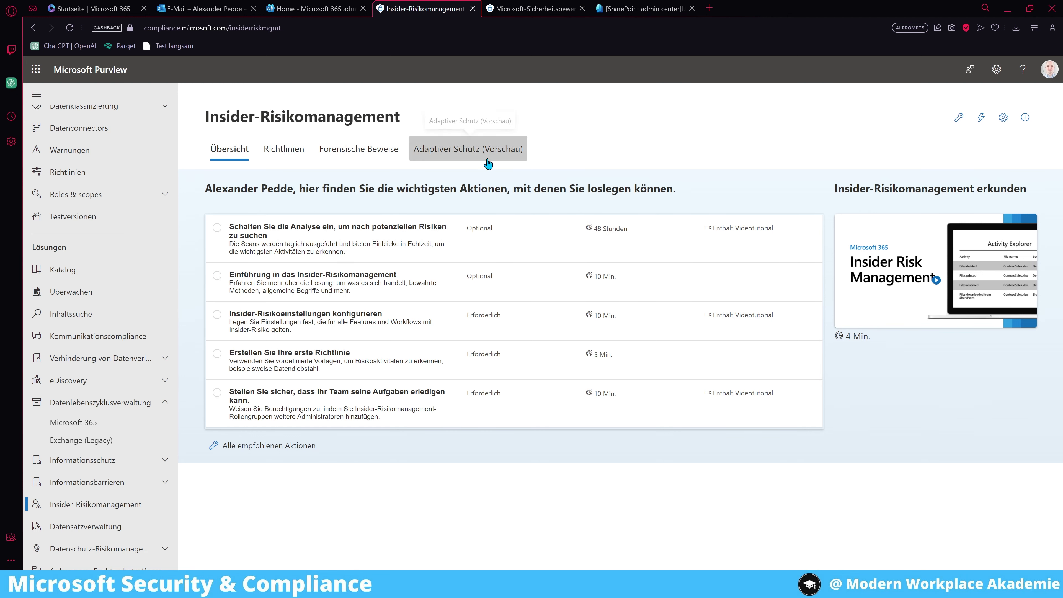
pyautogui.click(478, 157)
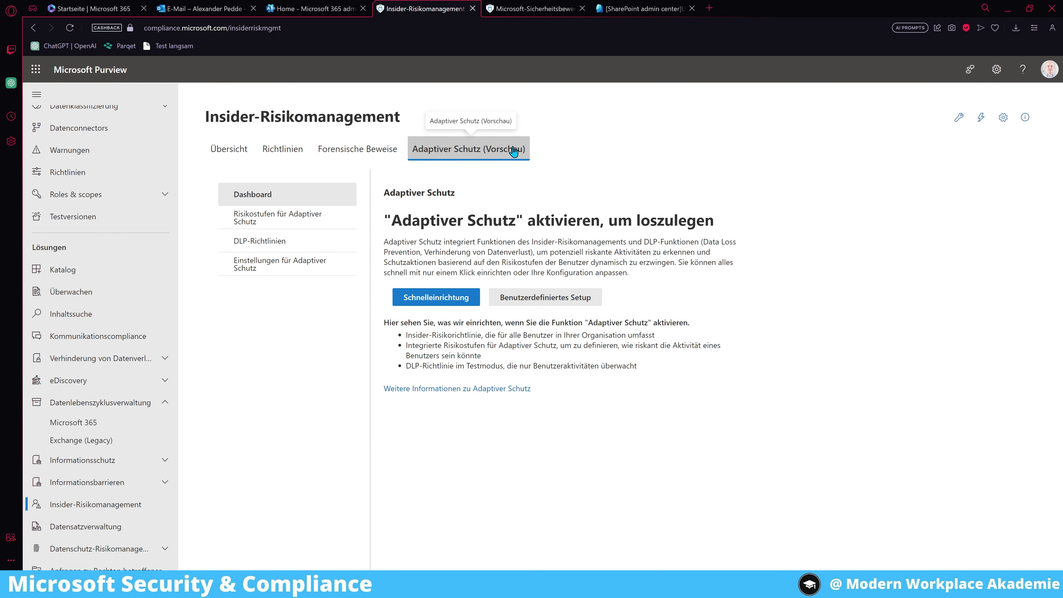
pyautogui.click(452, 304)
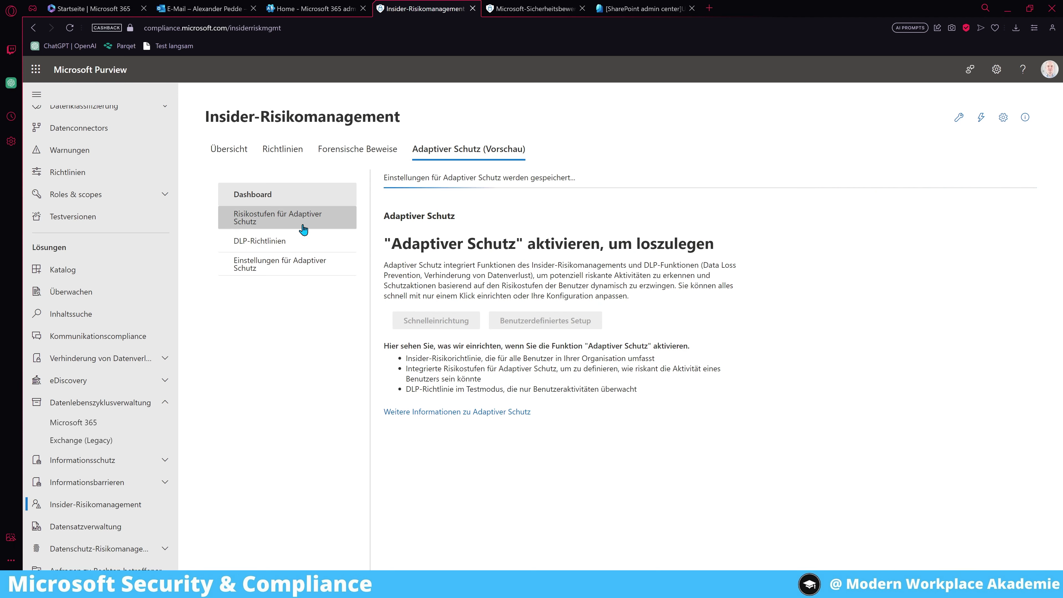
# Start a DLP policy from Adaptiver Schutz, view its administrative unit selection, and cancel the policy creation.
pyautogui.click(259, 241)
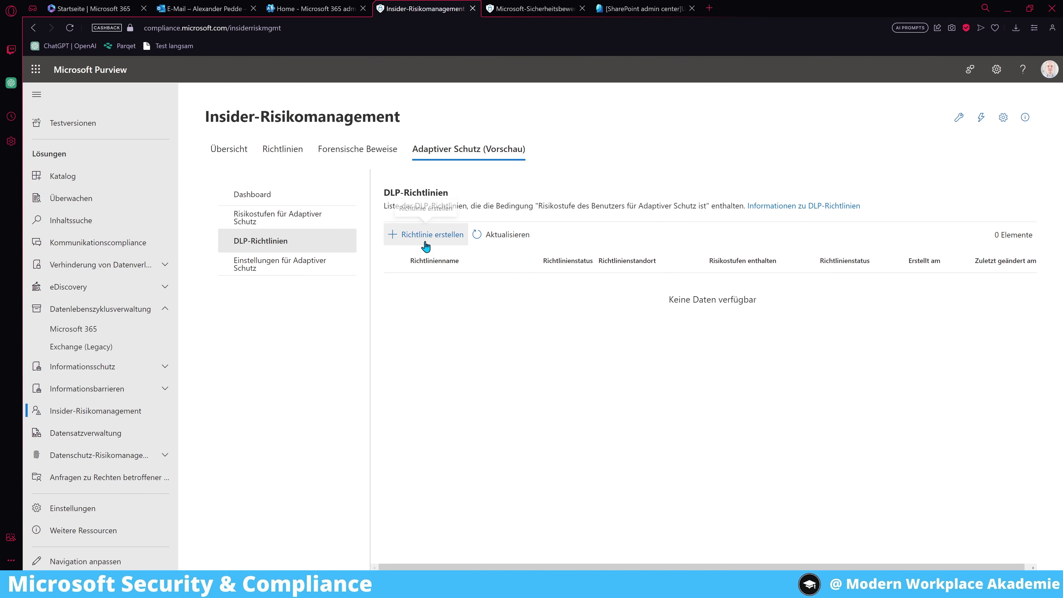
pyautogui.click(428, 235)
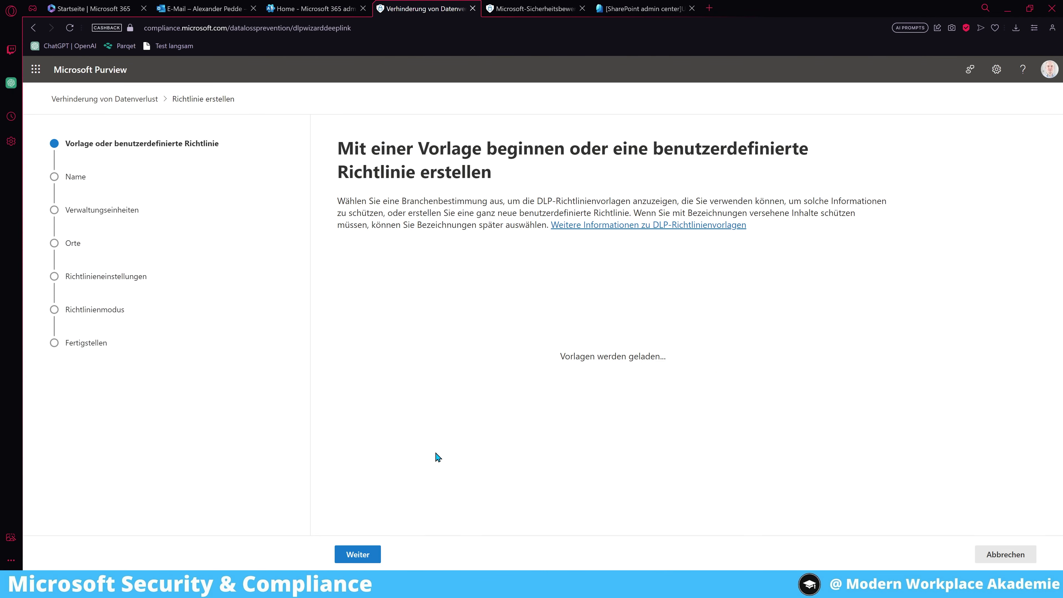
pyautogui.click(373, 554)
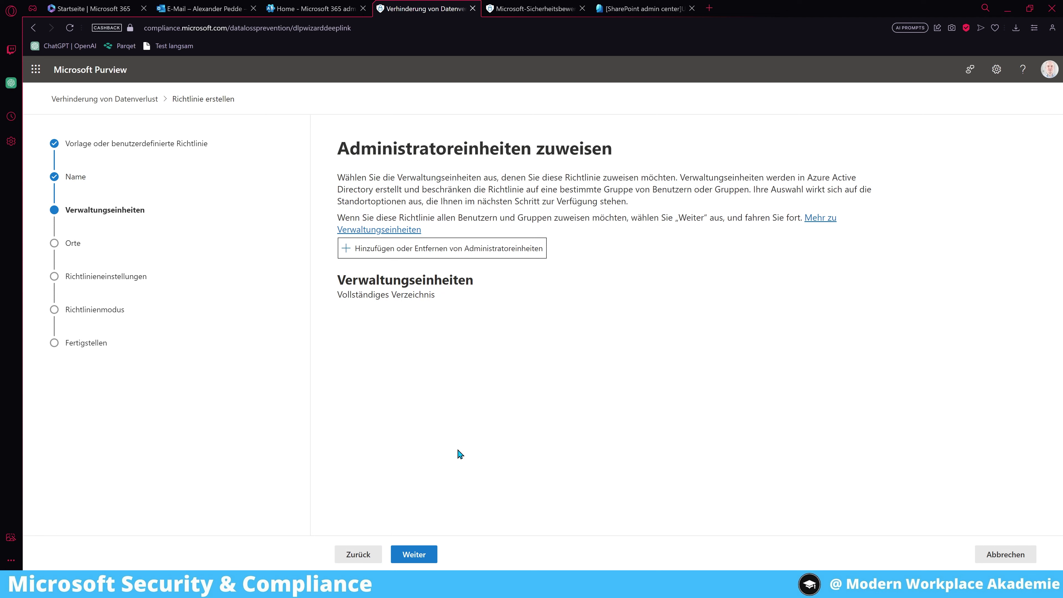
pyautogui.click(424, 250)
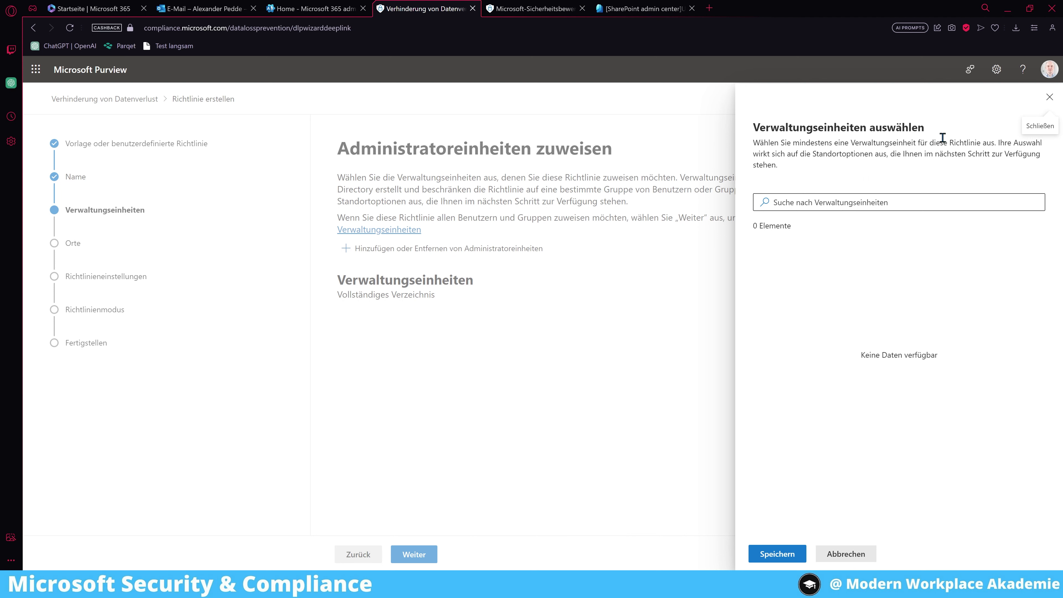
pyautogui.click(1049, 98)
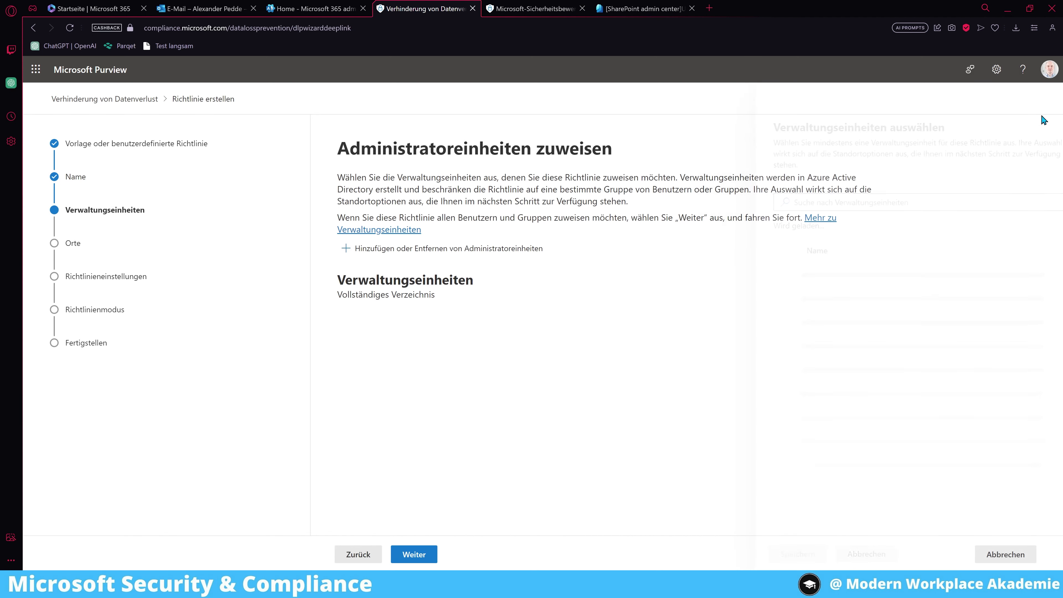
pyautogui.click(1013, 556)
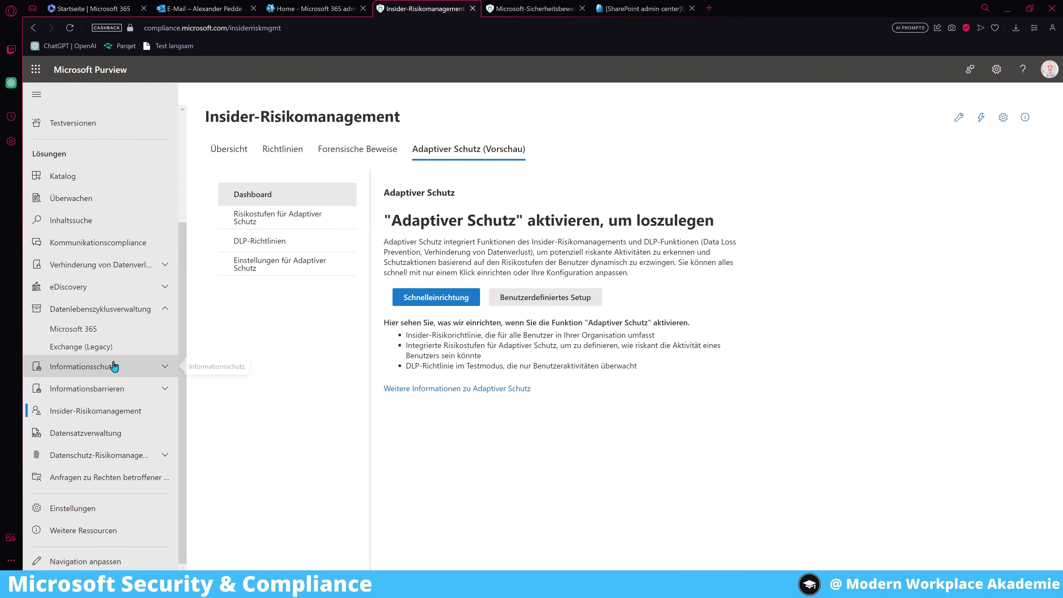
# Start a new adaptive scope under Roles & scopes and name it Namen.
pyautogui.scroll(4, 120, 377)
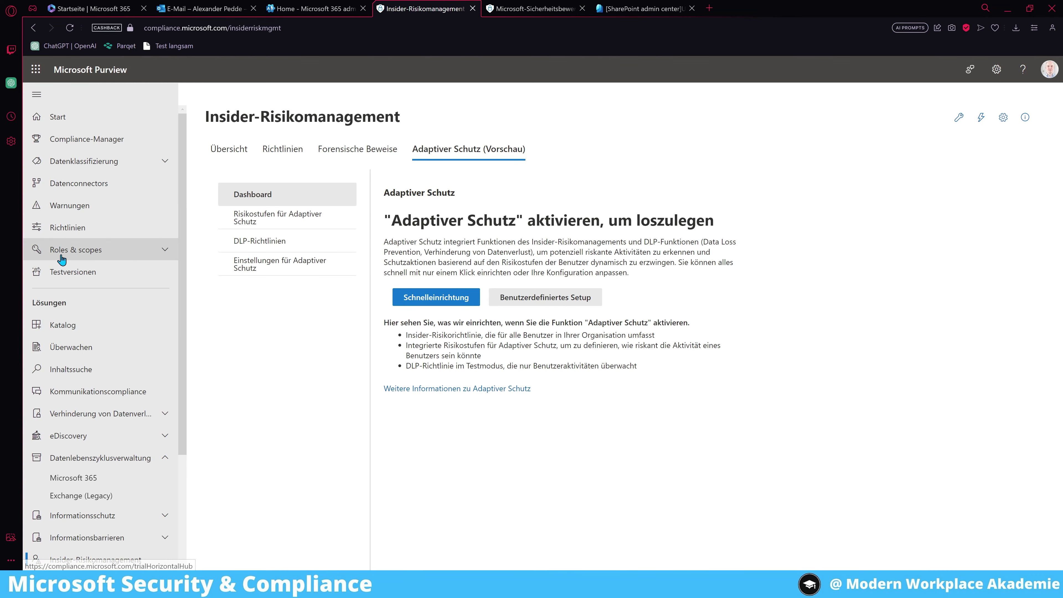
pyautogui.click(87, 256)
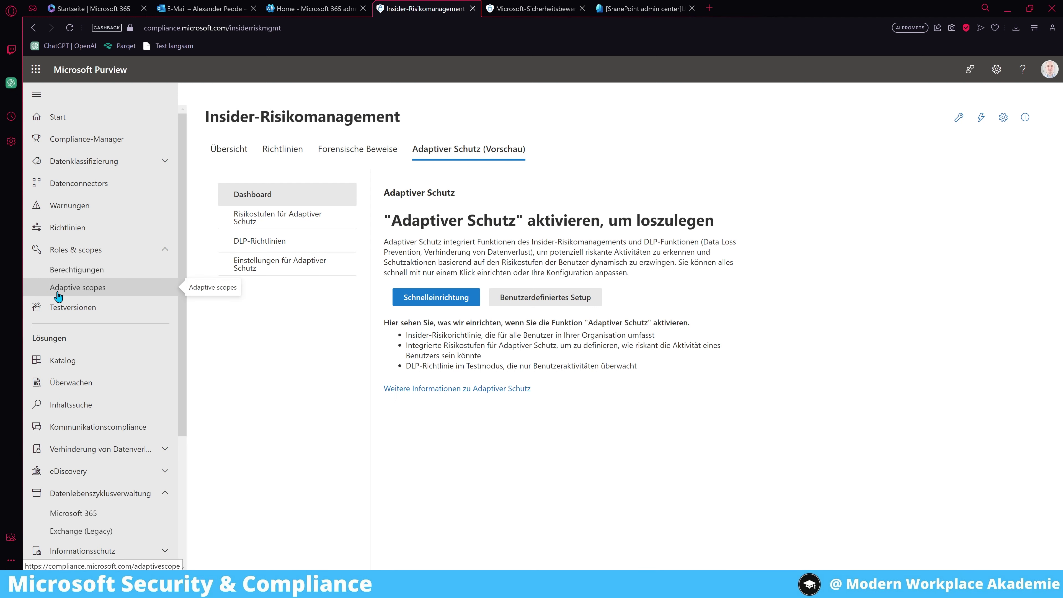
pyautogui.click(84, 294)
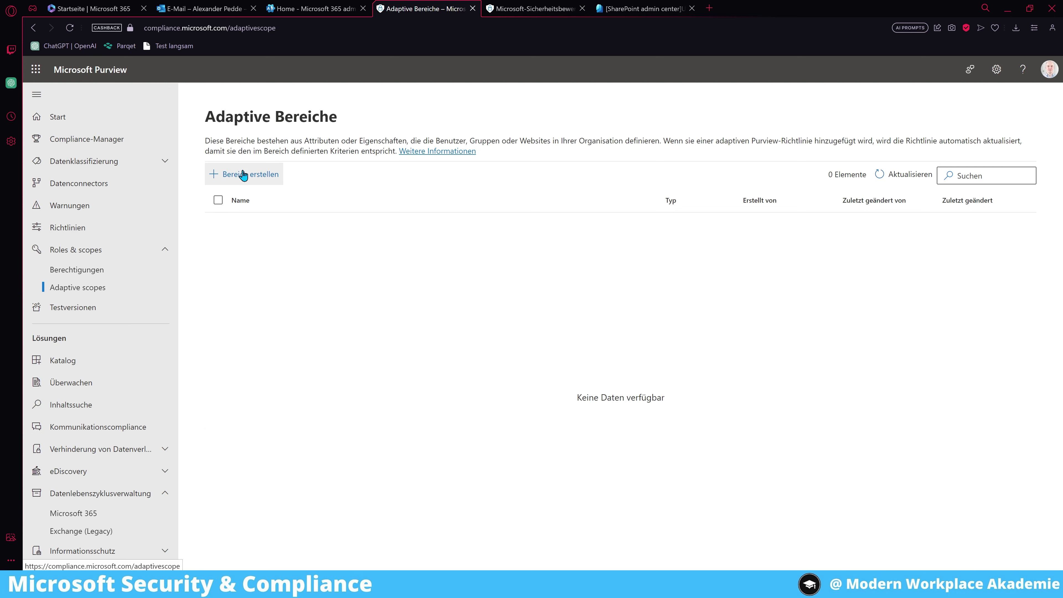
pyautogui.click(245, 175)
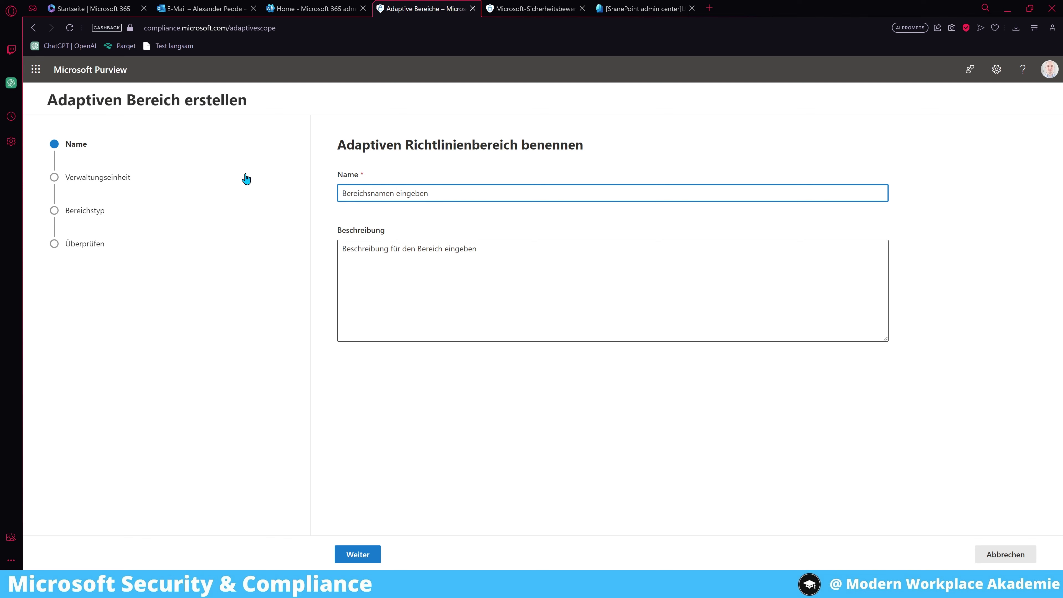
pyautogui.write('Namen')
pyautogui.click(358, 555)
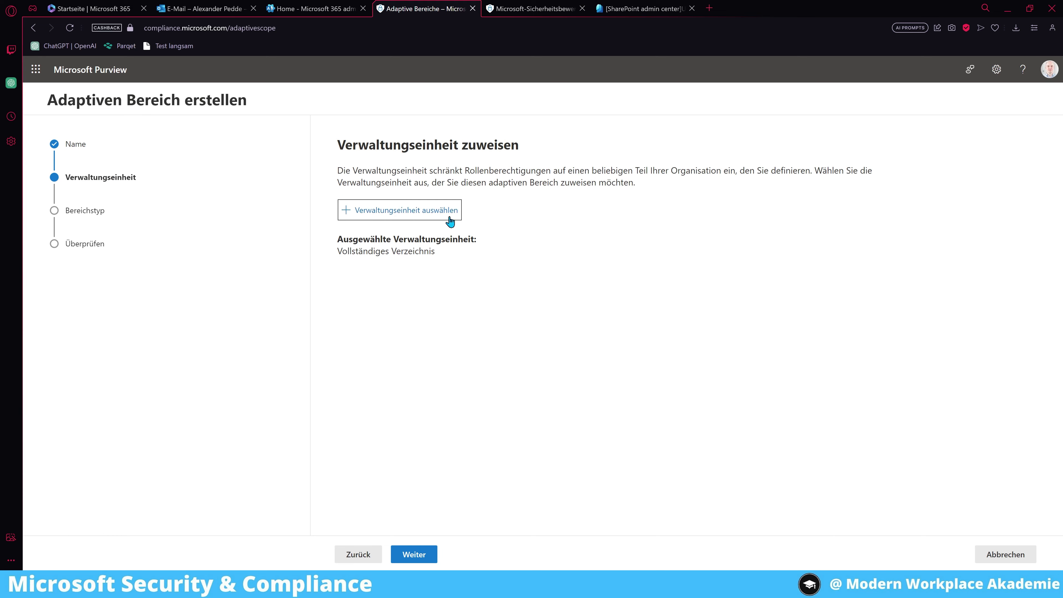
# Keep the full directory, choose Microsoft 365-Gruppen as the scope type, view the group query, and leave for the Purview home page.
pyautogui.click(412, 555)
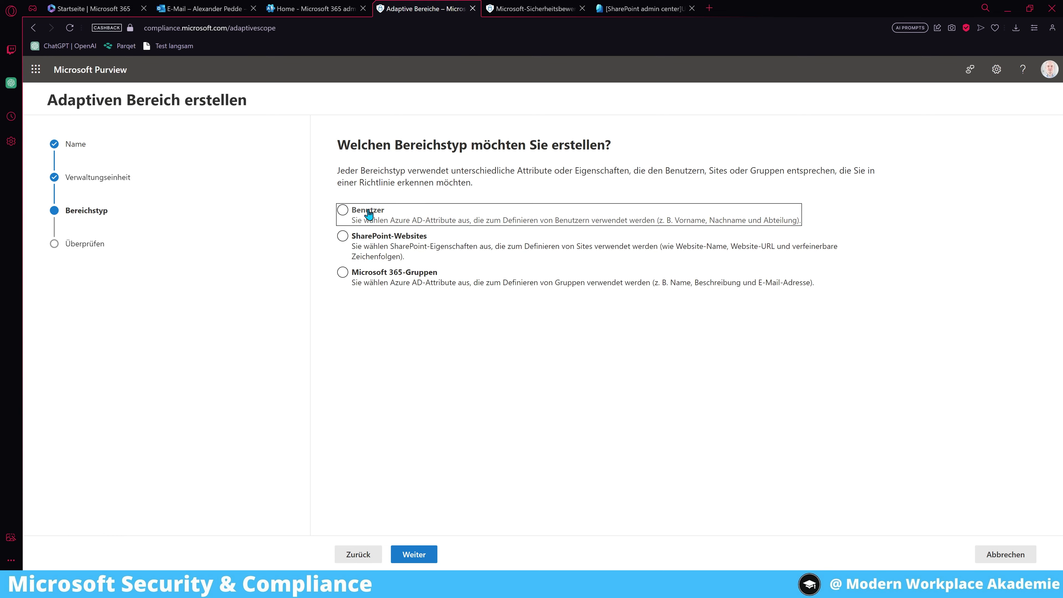
pyautogui.click(370, 277)
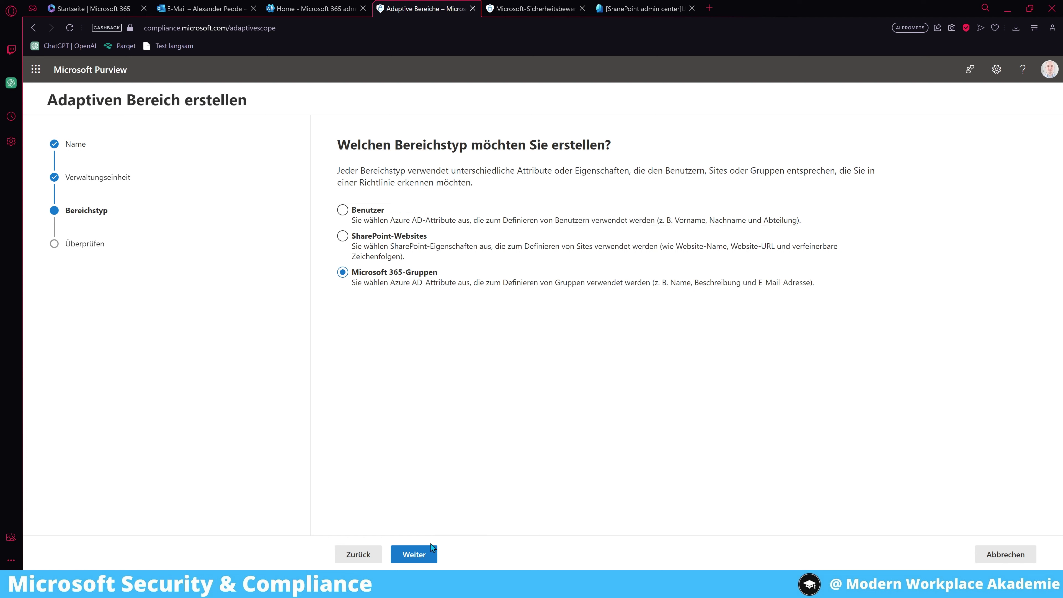
pyautogui.click(414, 553)
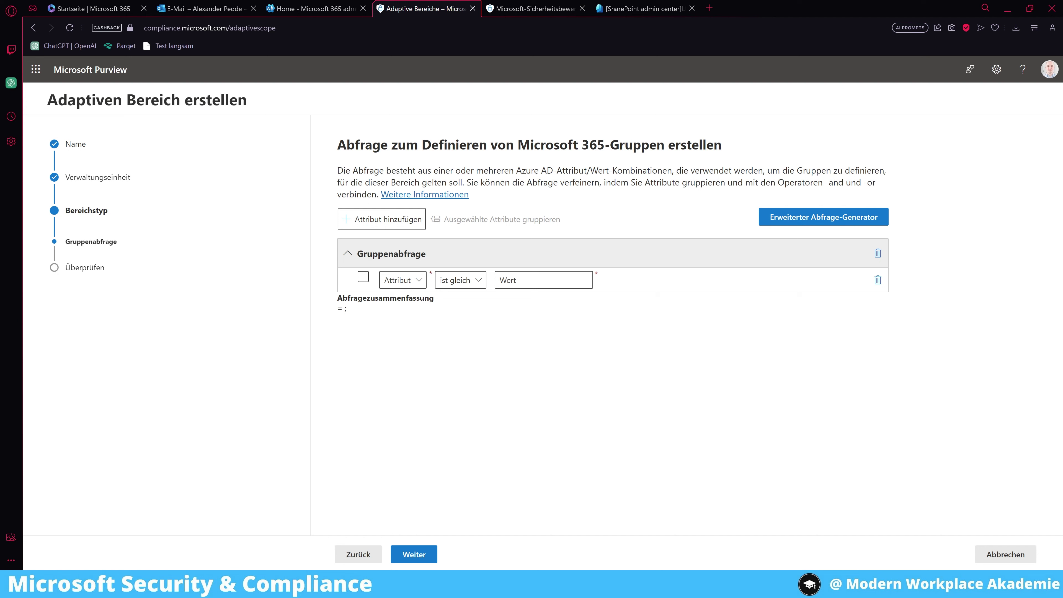
pyautogui.click(90, 70)
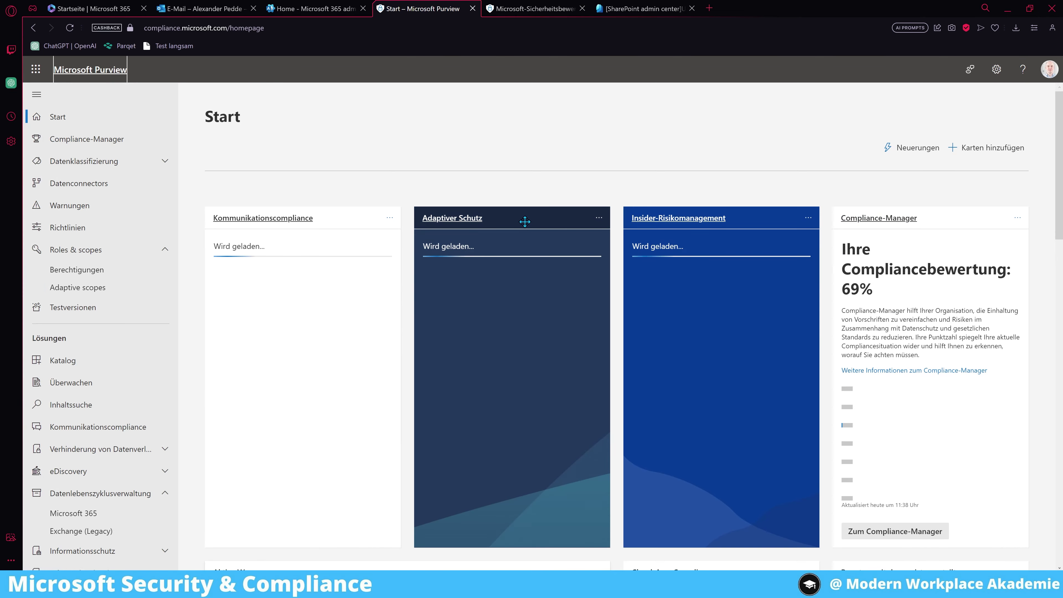